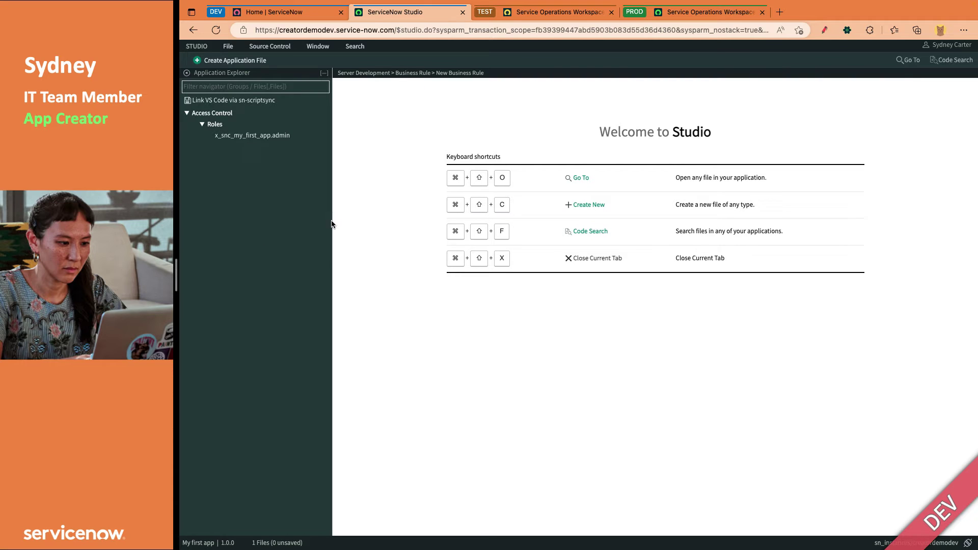
# Step: Create a business rule named 'Ready to deploy' in My first app and submit it
pyautogui.click(269, 46)
pyautogui.click(228, 47)
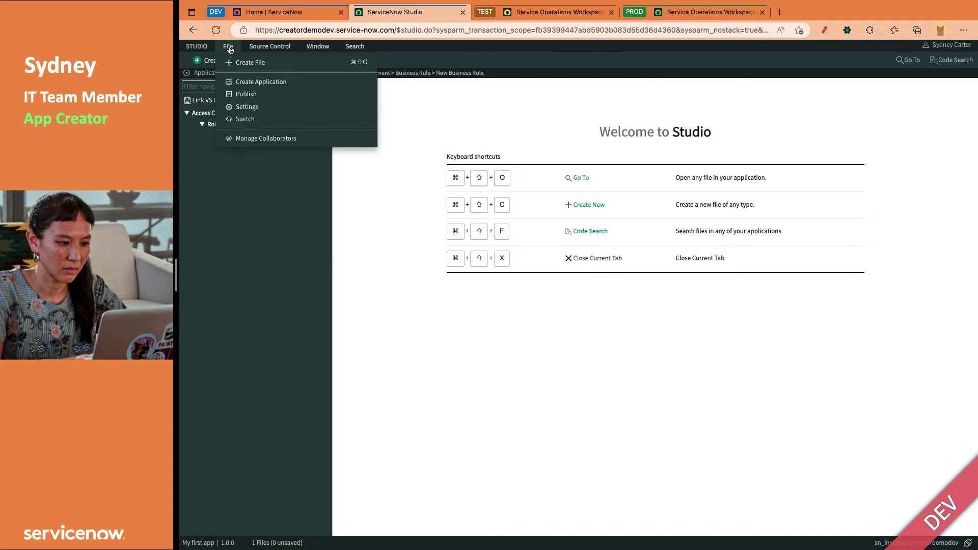
pyautogui.click(207, 59)
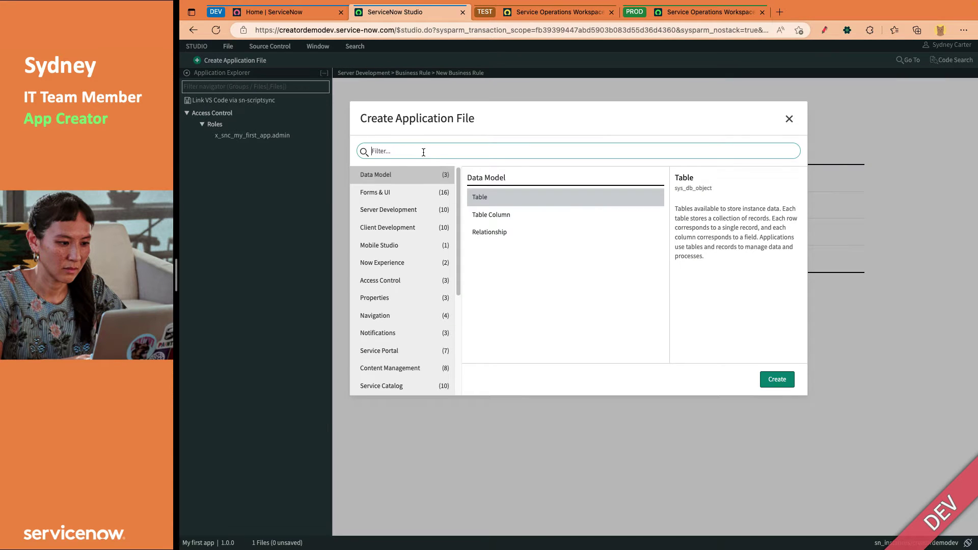
pyautogui.write('business')
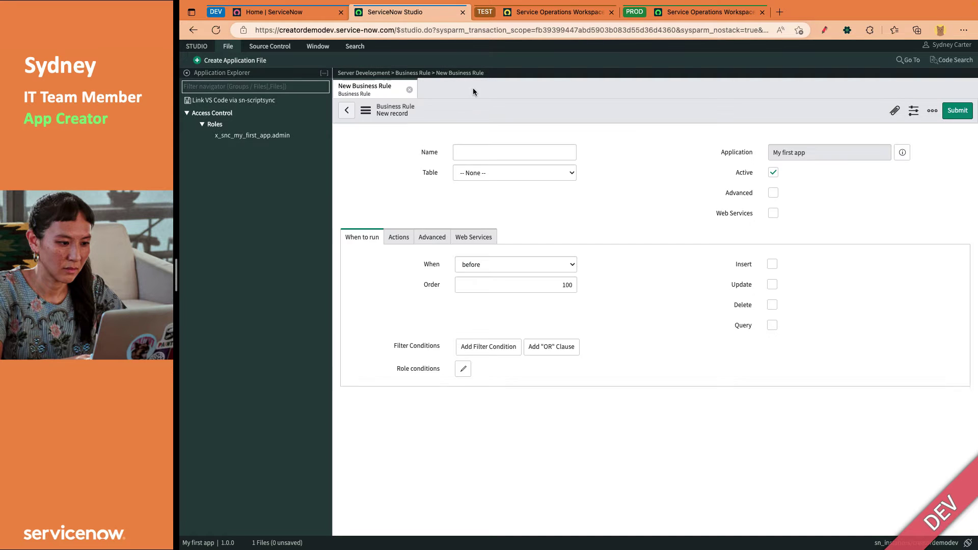
pyautogui.click(481, 190)
pyautogui.write('Read')
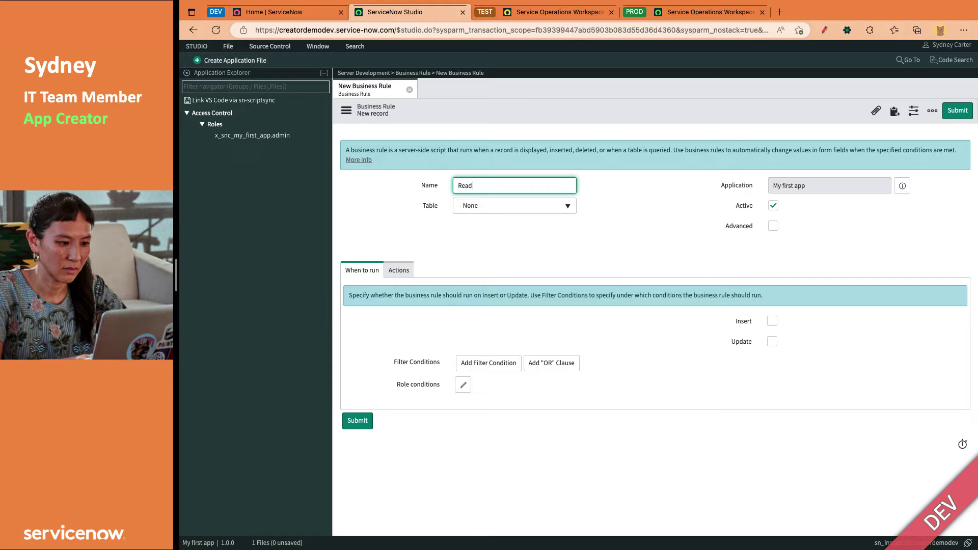
pyautogui.write('y to deploy')
pyautogui.click(958, 111)
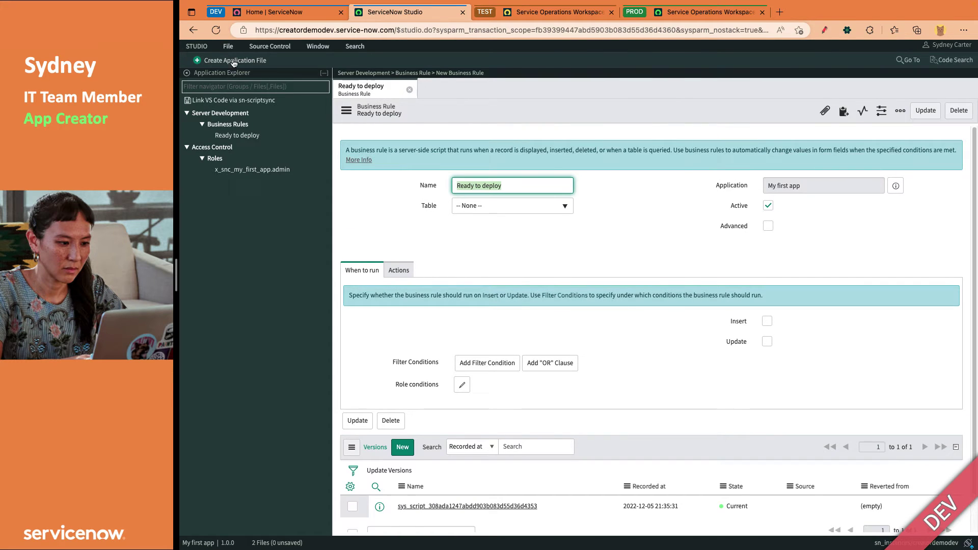
# Step: Create a second business rule named 'Not ready yet' and submit it
pyautogui.click(232, 60)
pyautogui.write('bu')
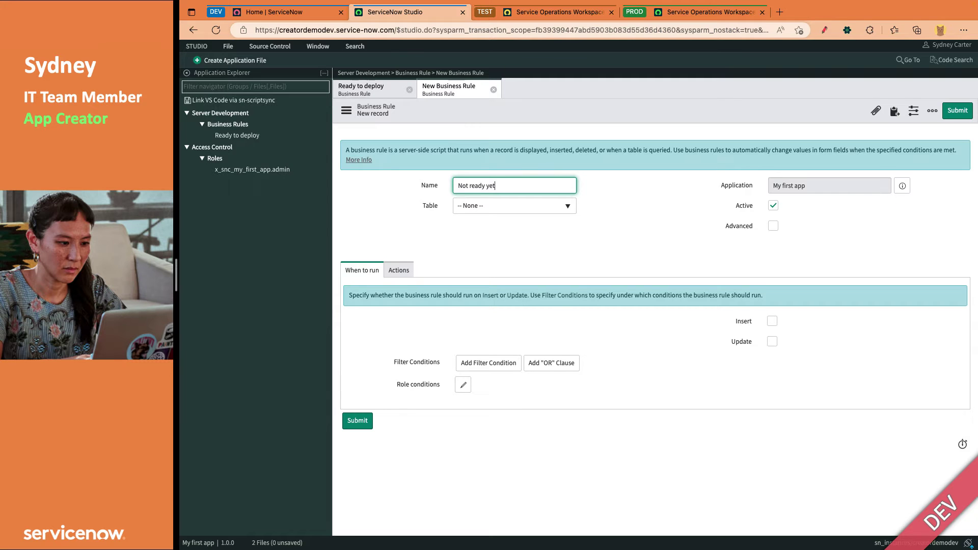
pyautogui.click(957, 111)
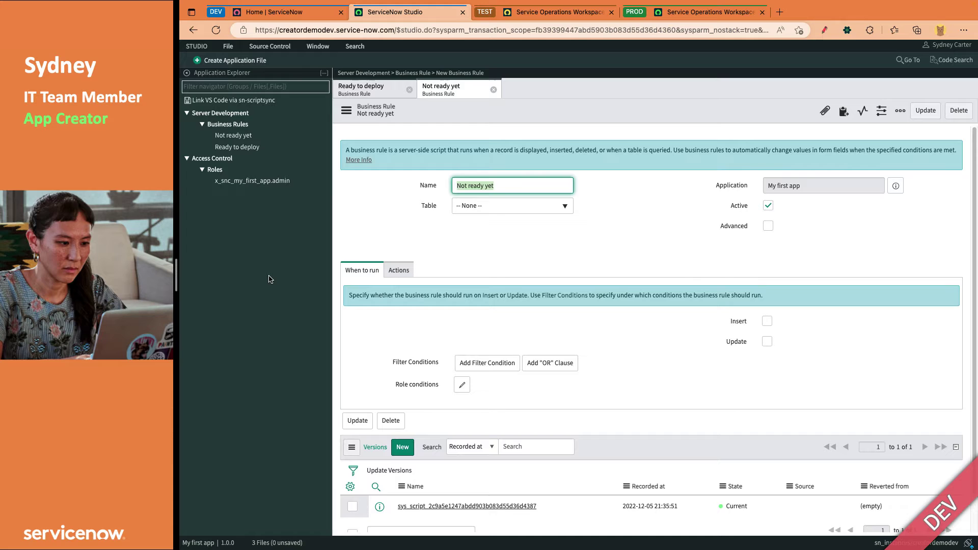
pyautogui.press('Tab')
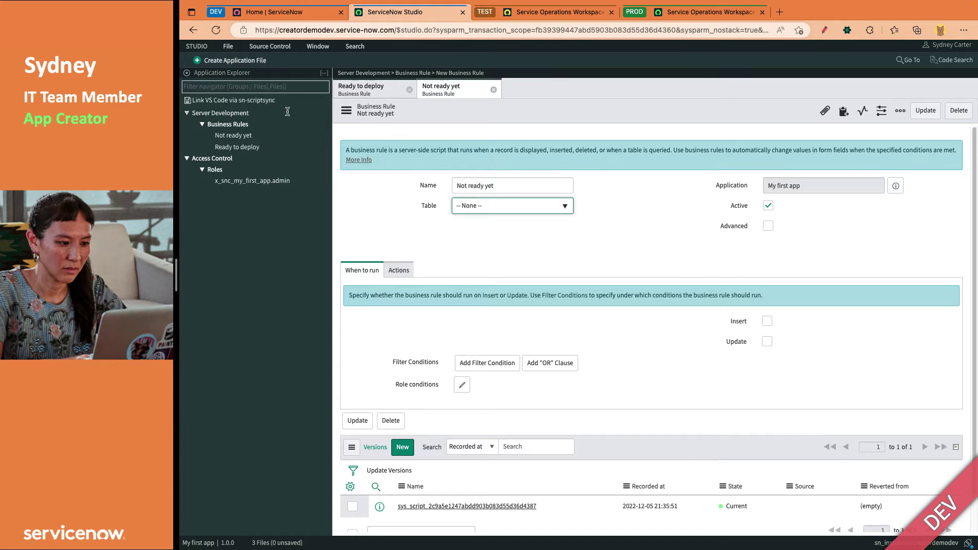
pyautogui.click(228, 47)
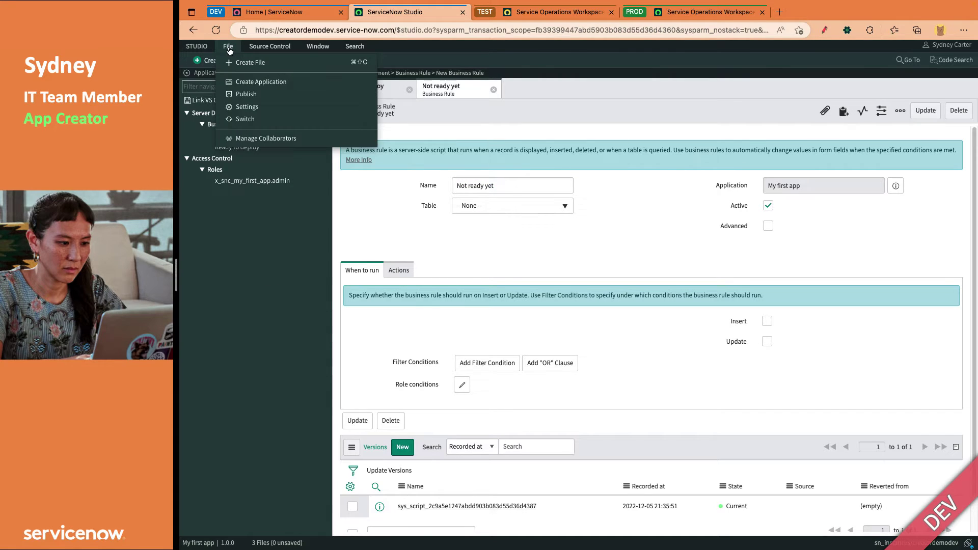
pyautogui.click(242, 94)
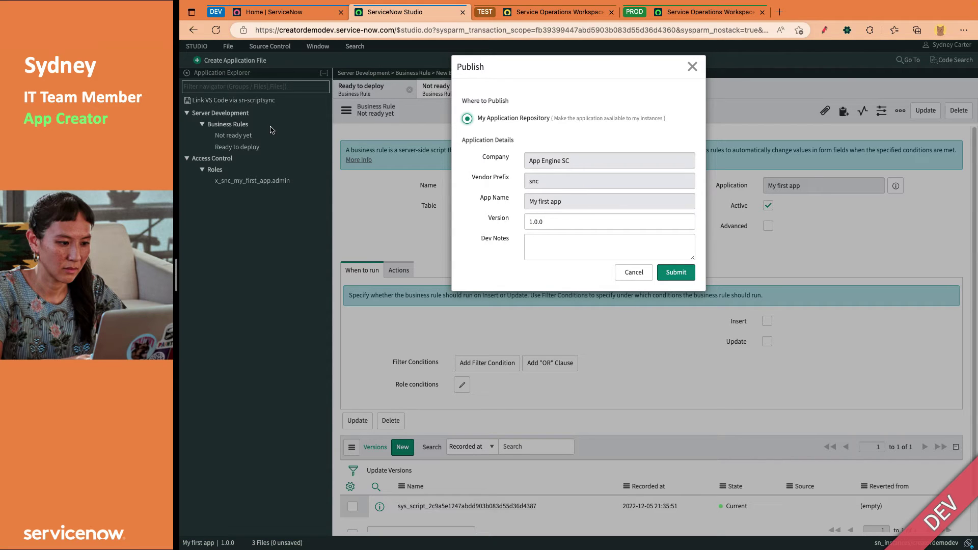
pyautogui.click(630, 275)
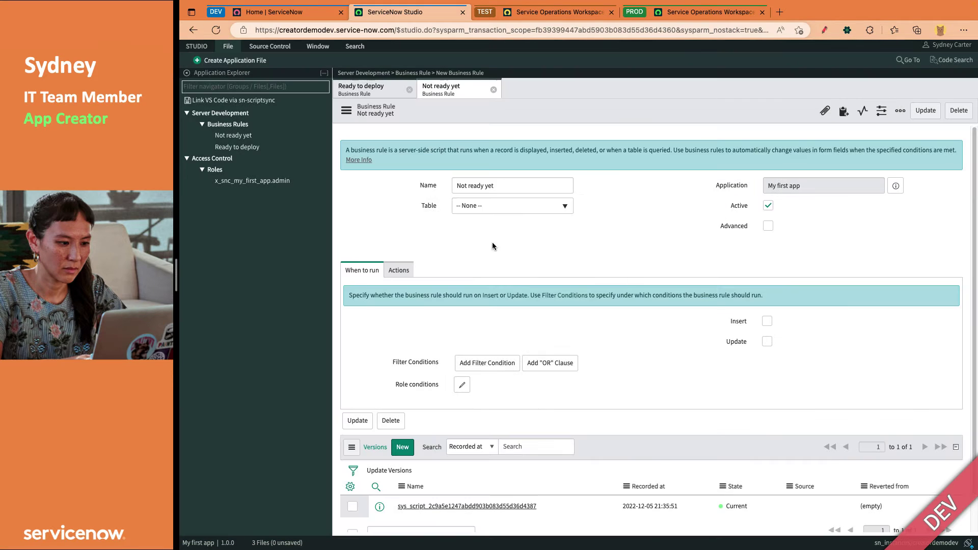
# Step: Start a commit, check only the Ready to deploy rule, leaving Not ready yet unchecked, and continue
pyautogui.click(271, 46)
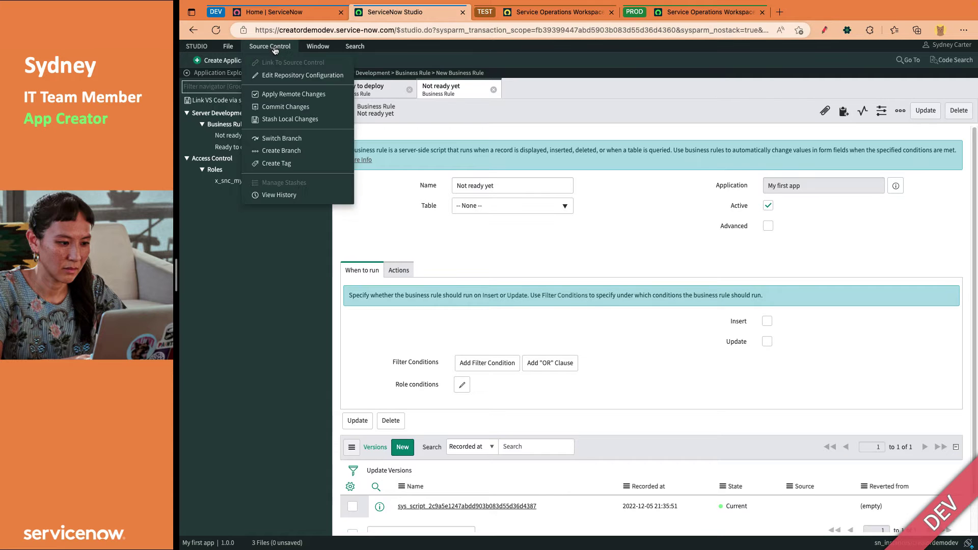
pyautogui.click(283, 110)
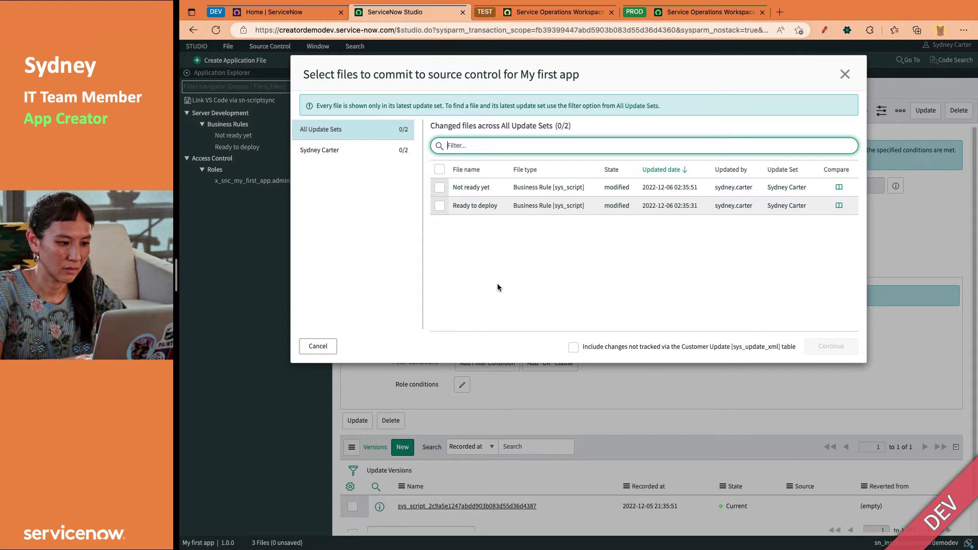
pyautogui.click(346, 151)
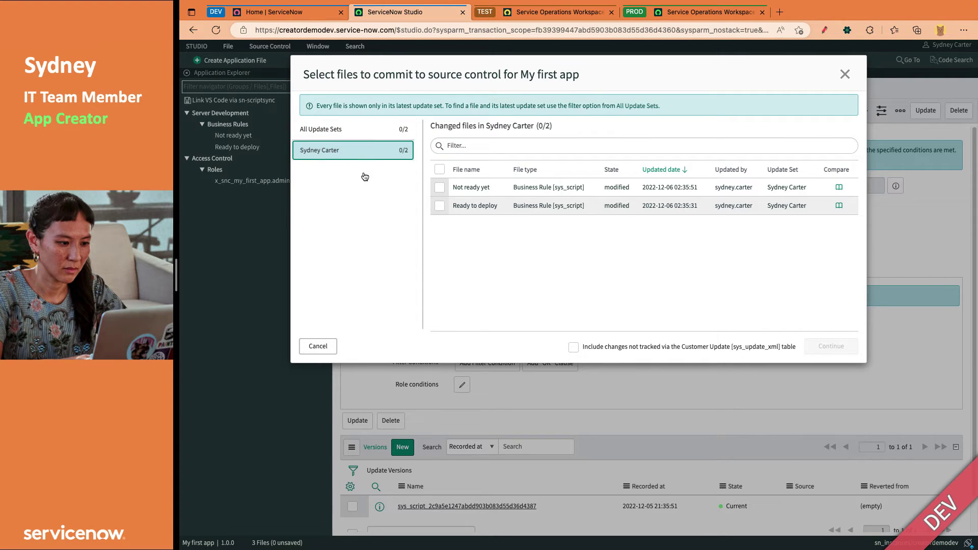
pyautogui.click(383, 131)
pyautogui.click(377, 148)
pyautogui.click(439, 169)
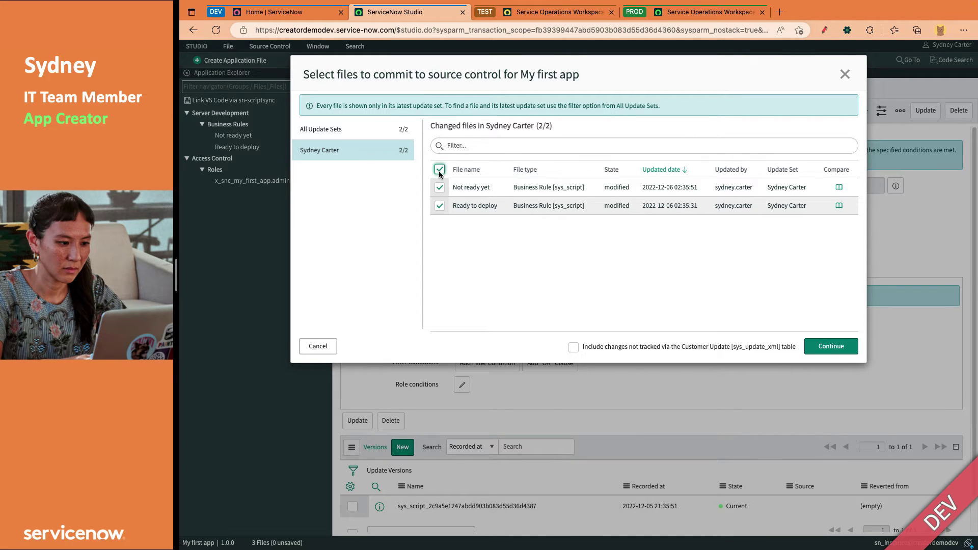
pyautogui.click(382, 133)
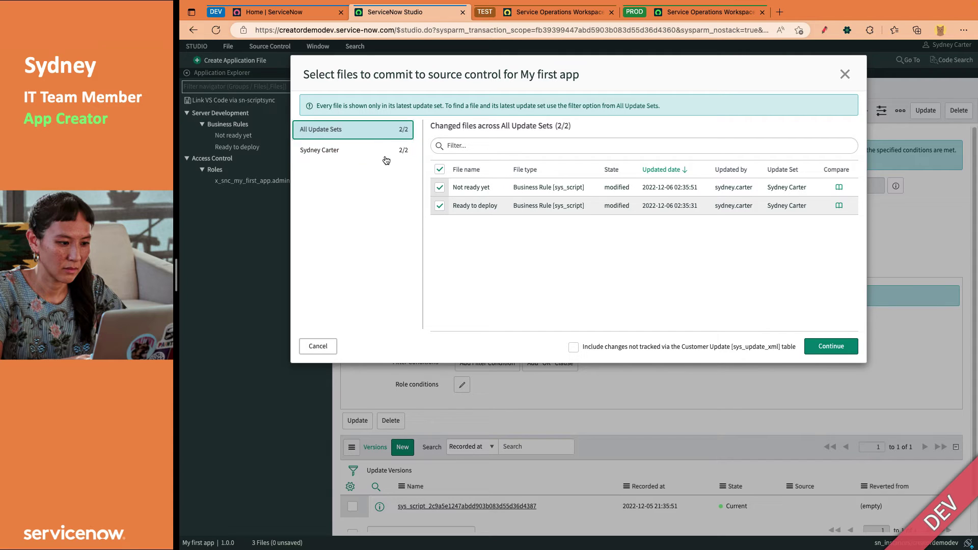
pyautogui.click(383, 156)
pyautogui.click(439, 188)
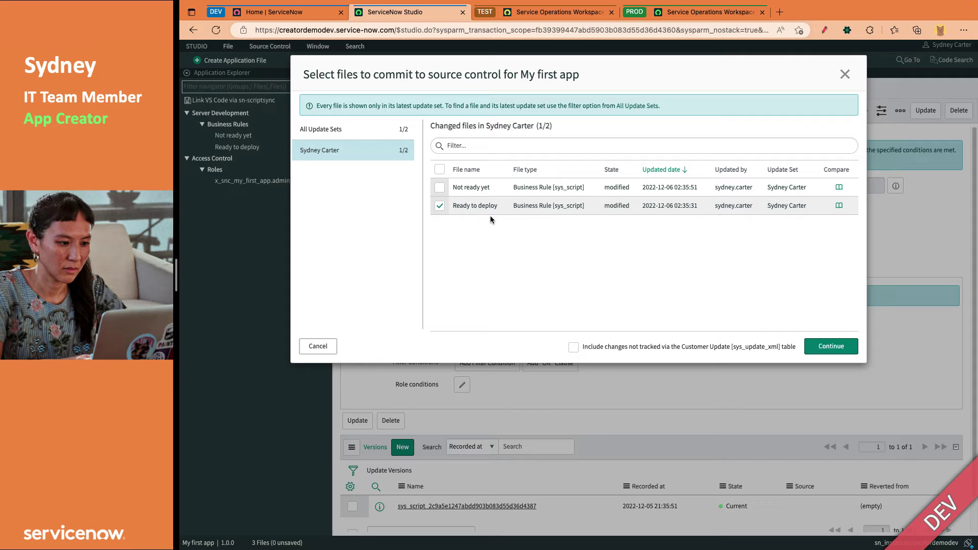
pyautogui.click(843, 352)
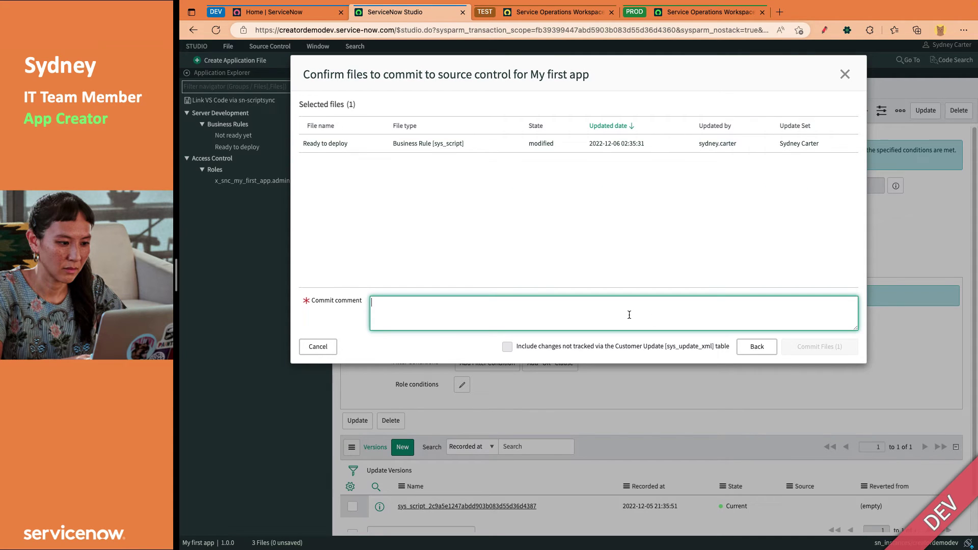
# Step: Commit the one file with the comment 'Created "Ready to deploy" BR'
pyautogui.write('c')
pyautogui.press('BackSpace')
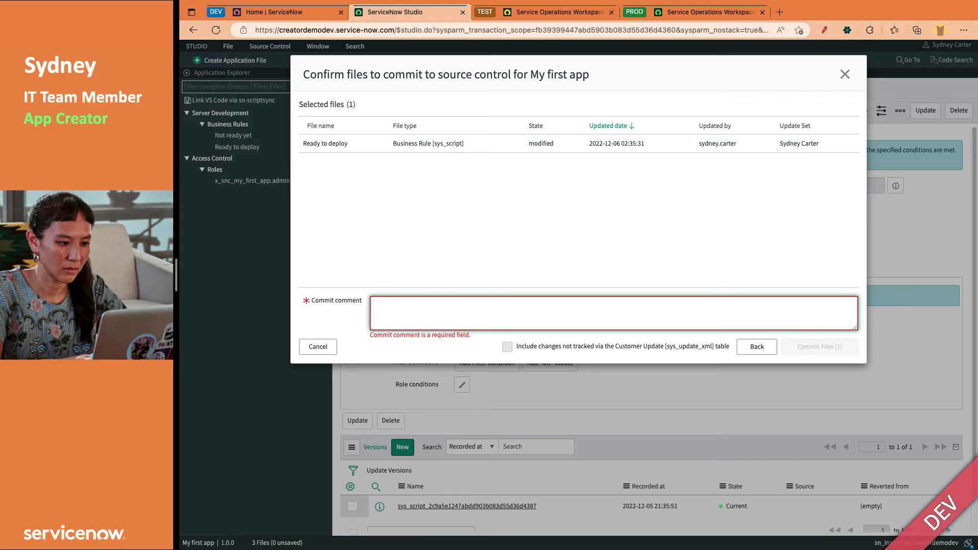
pyautogui.write('Created "')
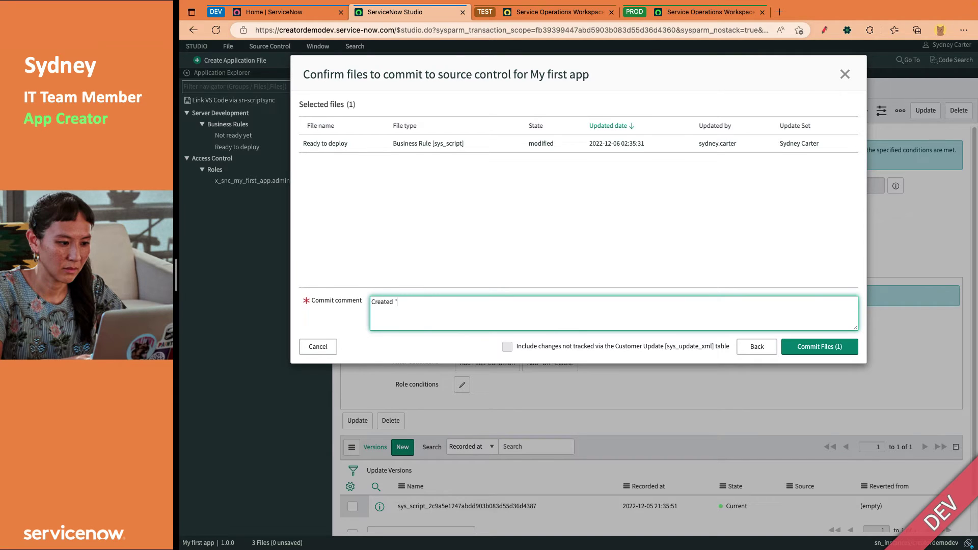
pyautogui.write('Ready to deploy" BR')
pyautogui.click(820, 347)
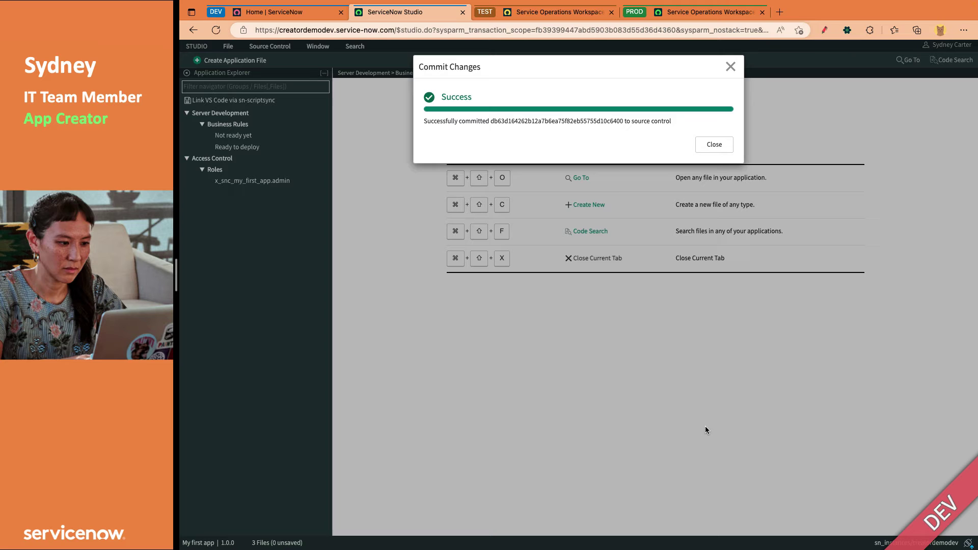
# Step: Close the Commit Changes success dialog
pyautogui.click(719, 147)
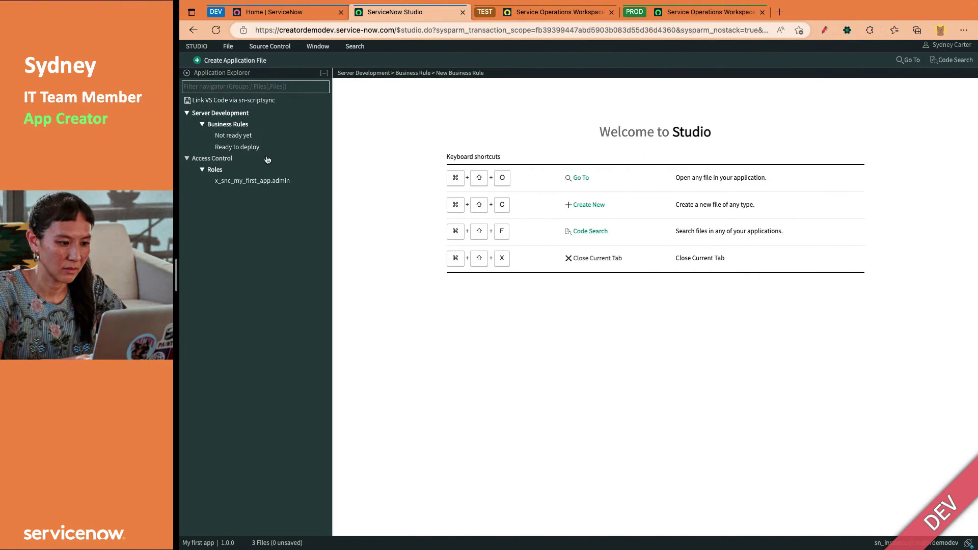
# Step: Stash local changes with the description '"Not ready yet" BR' and close the success dialog
pyautogui.click(261, 48)
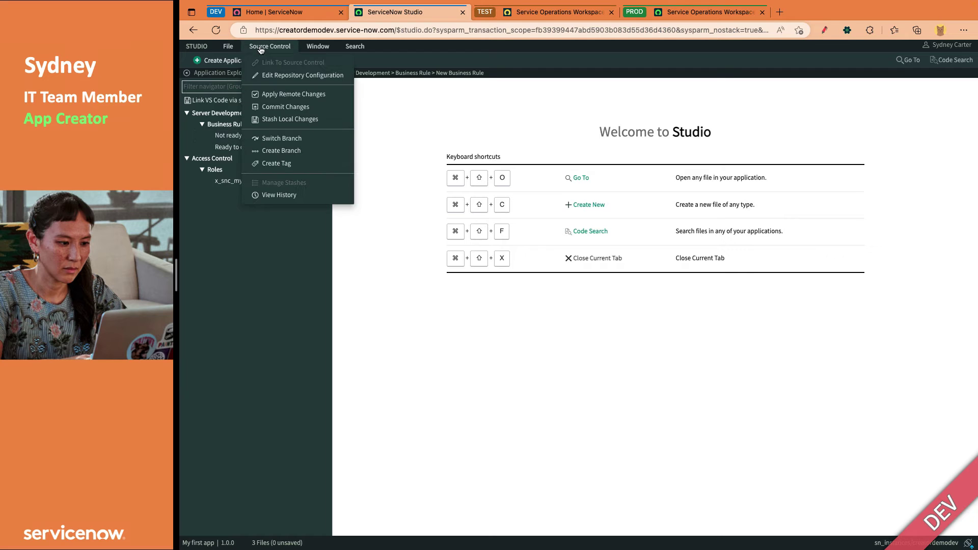
pyautogui.click(281, 121)
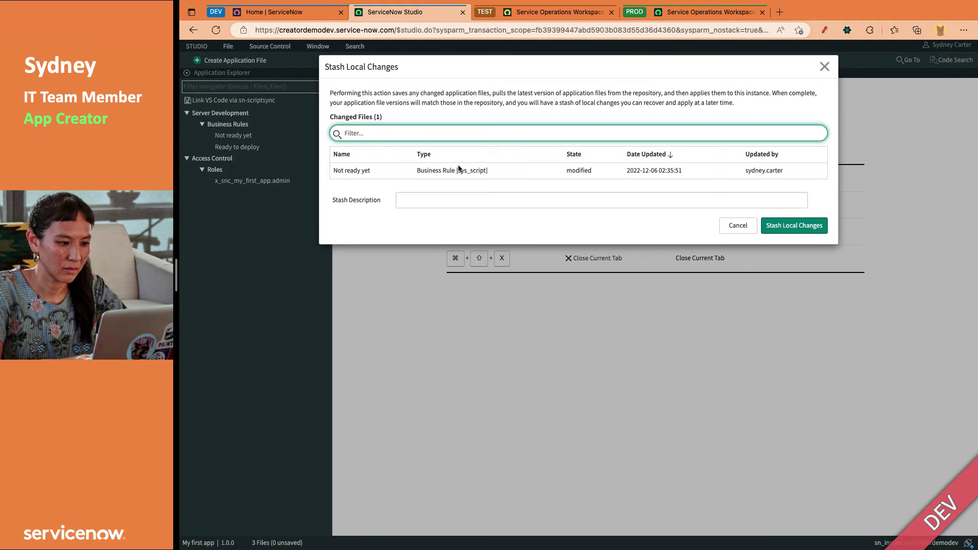
pyautogui.moveTo(415, 174); pyautogui.dragTo(511, 167)
pyautogui.click(494, 215)
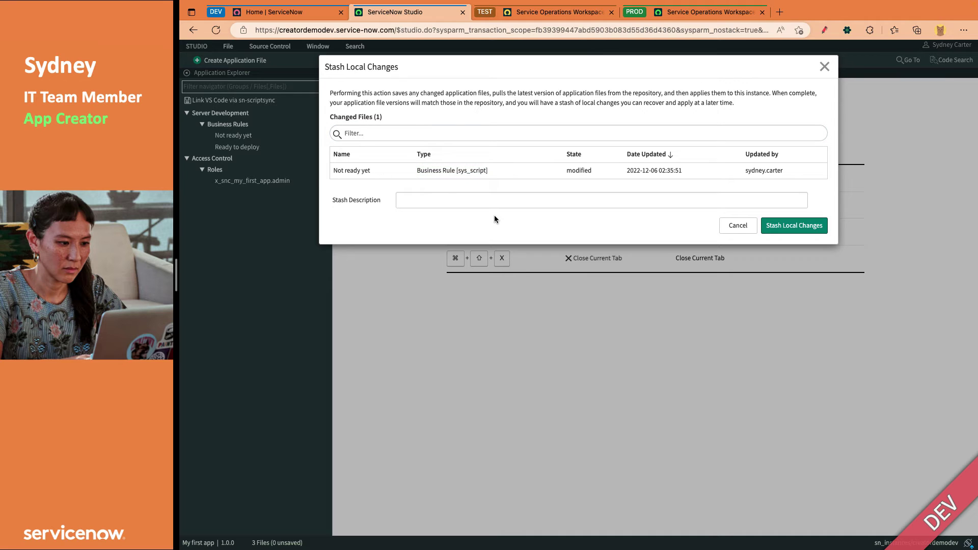
pyautogui.click(465, 197)
pyautogui.moveTo(334, 170); pyautogui.dragTo(371, 170)
pyautogui.press('super+c')
pyautogui.click(446, 205)
pyautogui.write('"')
pyautogui.press('super+v')
pyautogui.write('"')
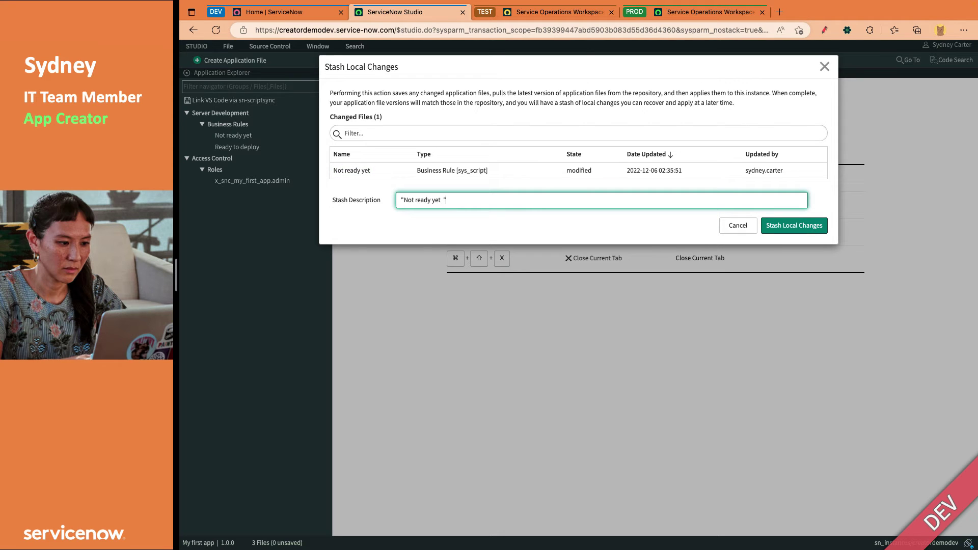
pyautogui.write('" BR')
pyautogui.click(821, 225)
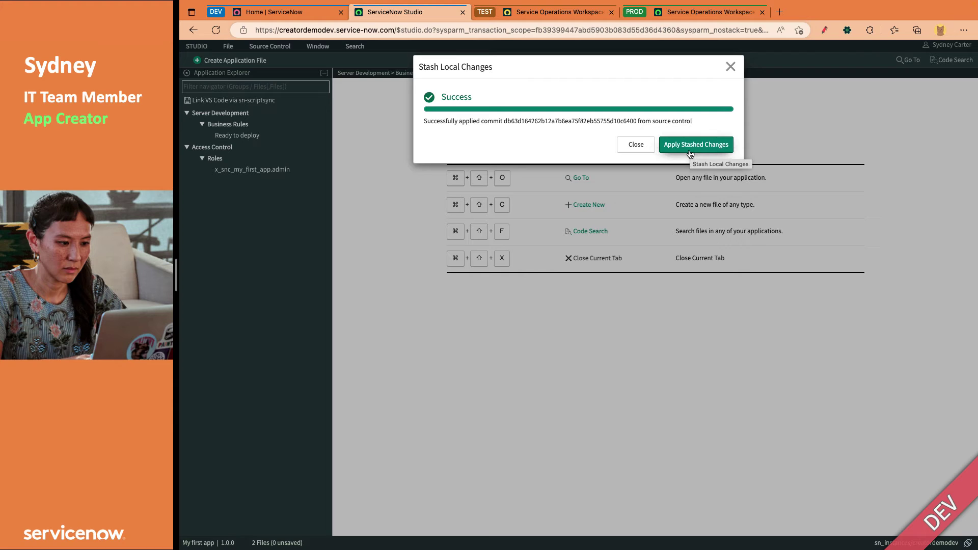
pyautogui.click(638, 146)
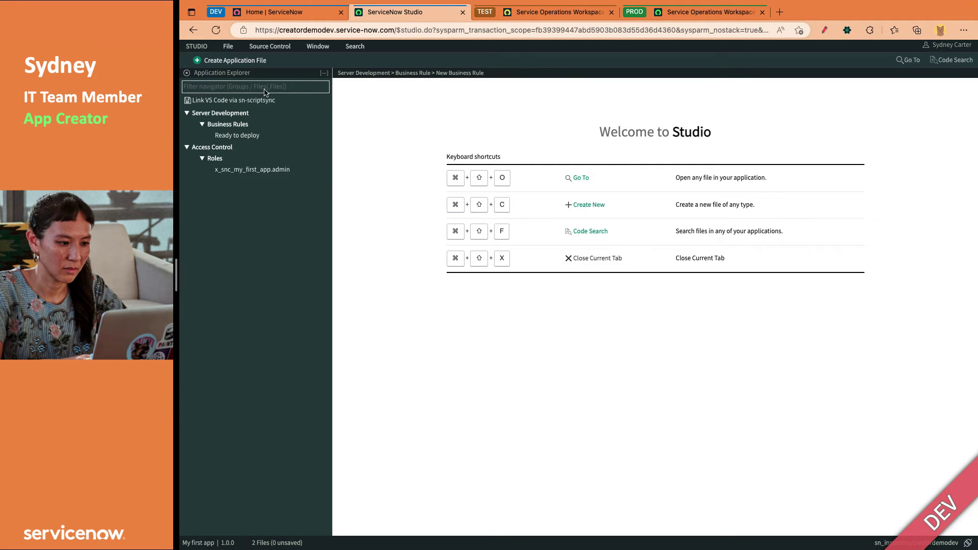
# Step: Publish My first app as version 1.0.1 with the note 'Created new BR "Ready to deply'
pyautogui.click(228, 46)
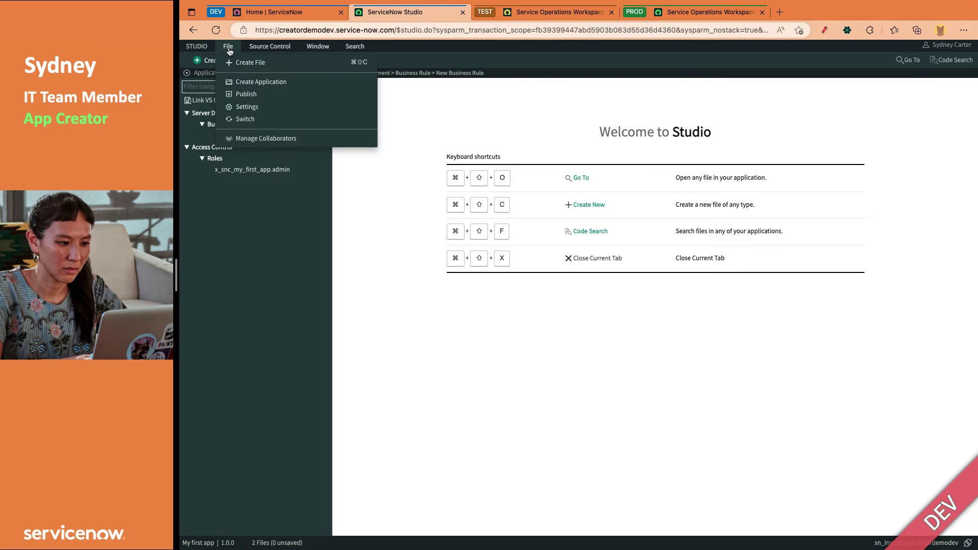
pyautogui.click(247, 94)
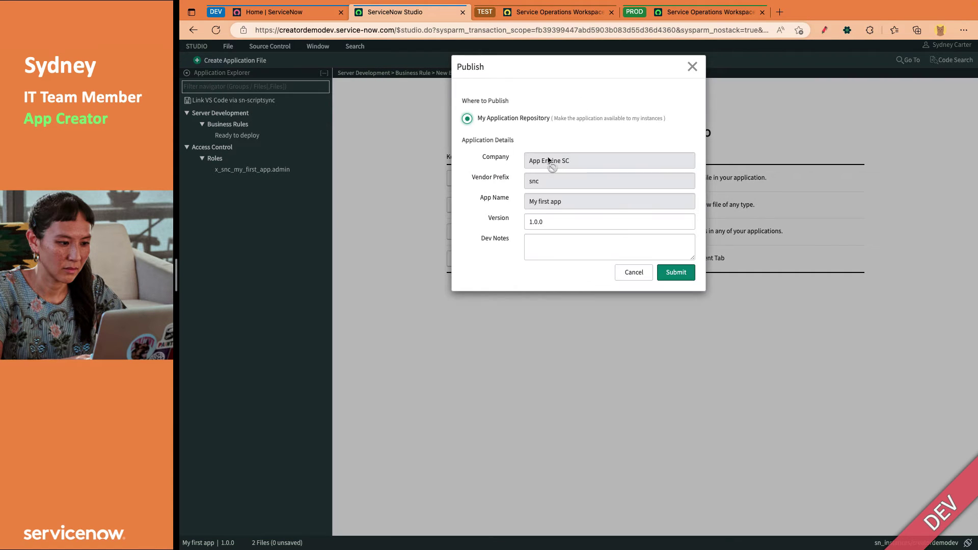
pyautogui.click(553, 242)
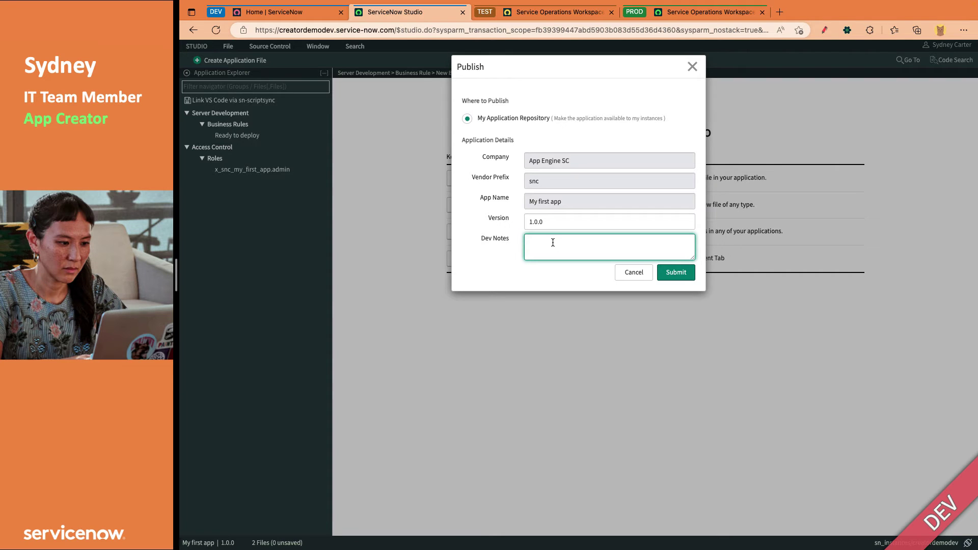
pyautogui.write('Created new BR "Ready to deply')
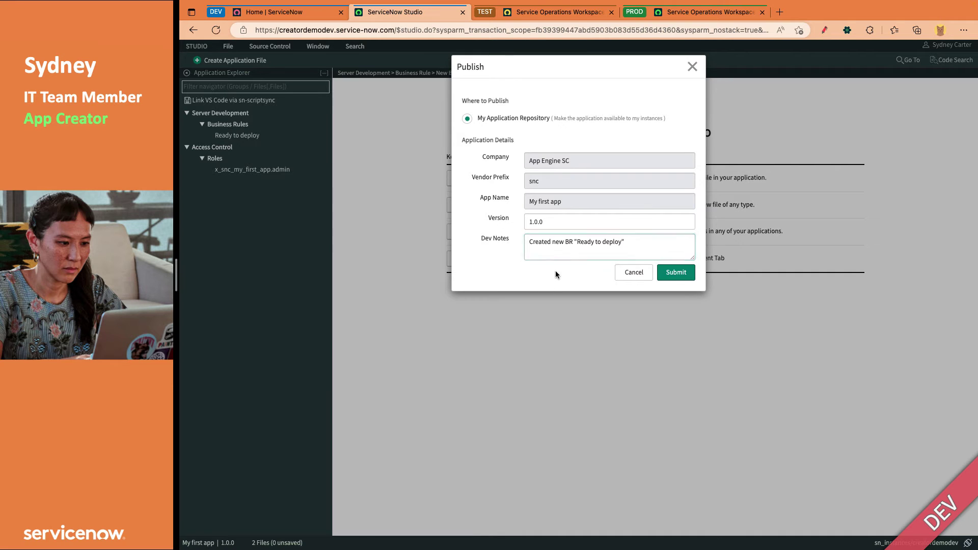
pyautogui.click(676, 272)
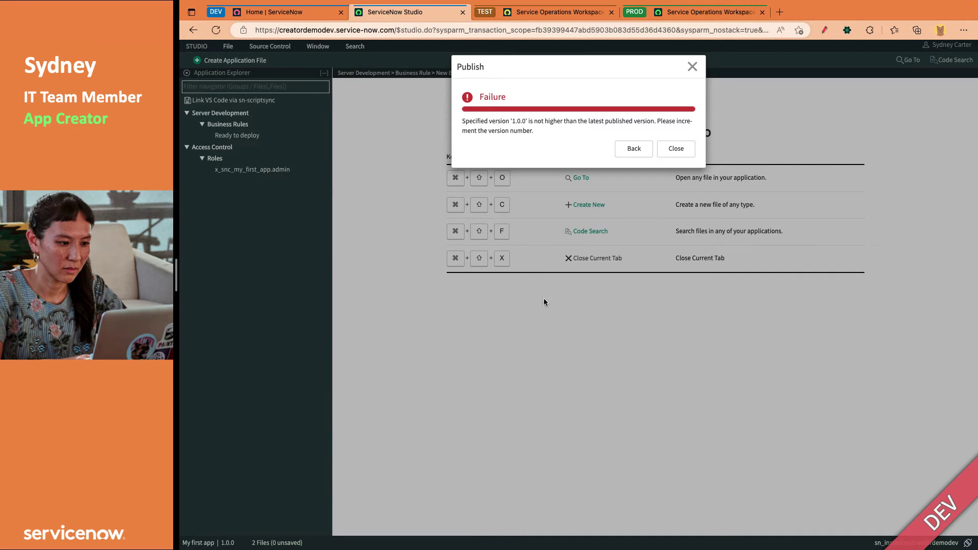
pyautogui.click(634, 148)
pyautogui.click(580, 225)
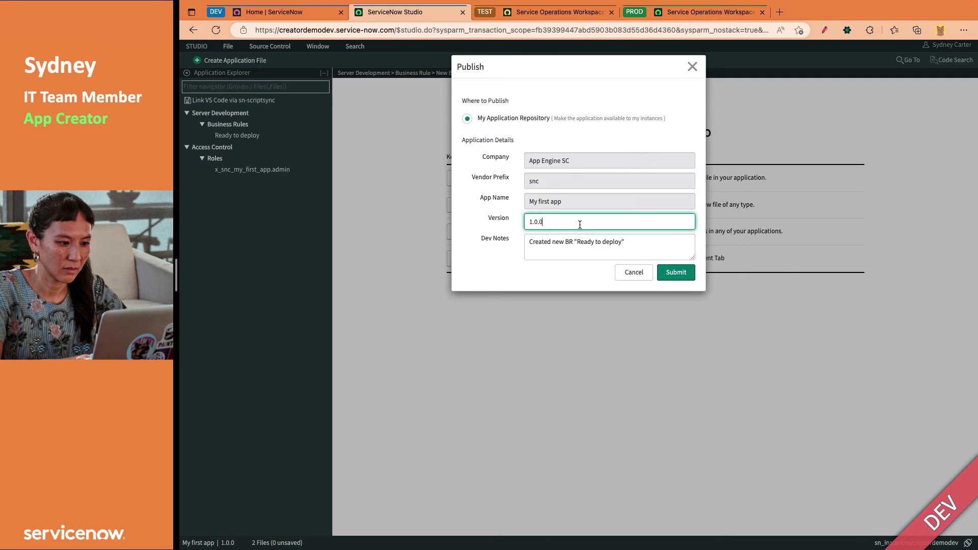
pyautogui.write('1')
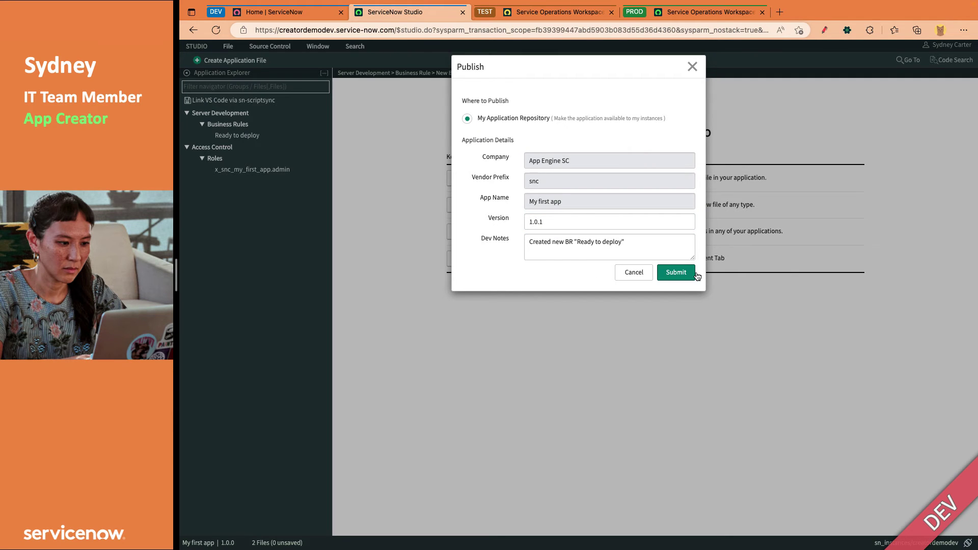
pyautogui.click(676, 272)
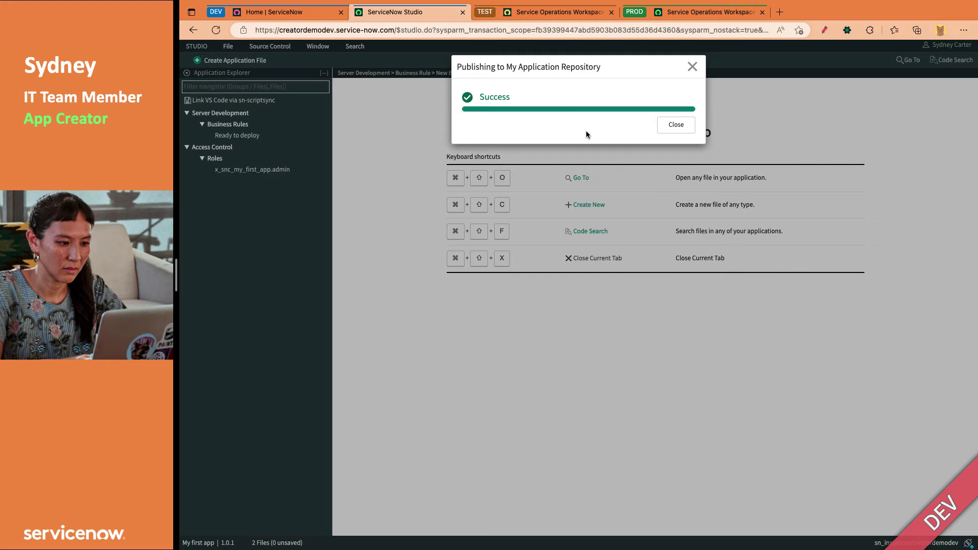
# Step: Close the publishing success dialog to return to the welcome page
pyautogui.click(687, 128)
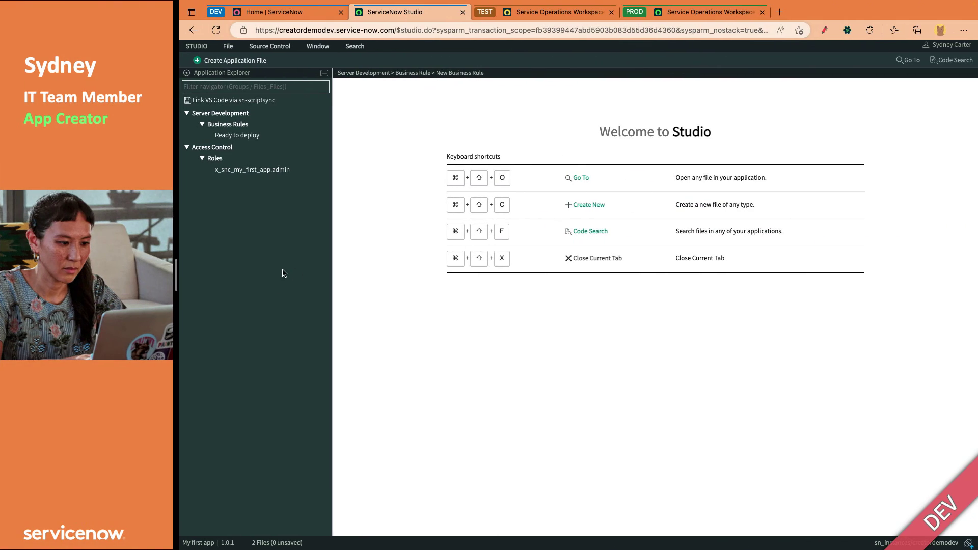
# Step: Apply the '"Not ready yet" BR' stash from Manage Stashes and close the success message
pyautogui.click(288, 51)
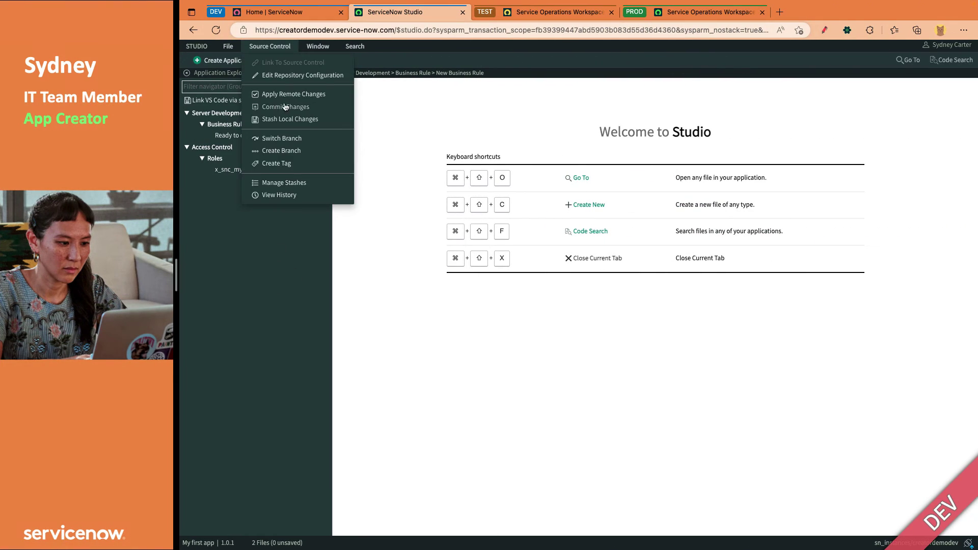
pyautogui.click(295, 183)
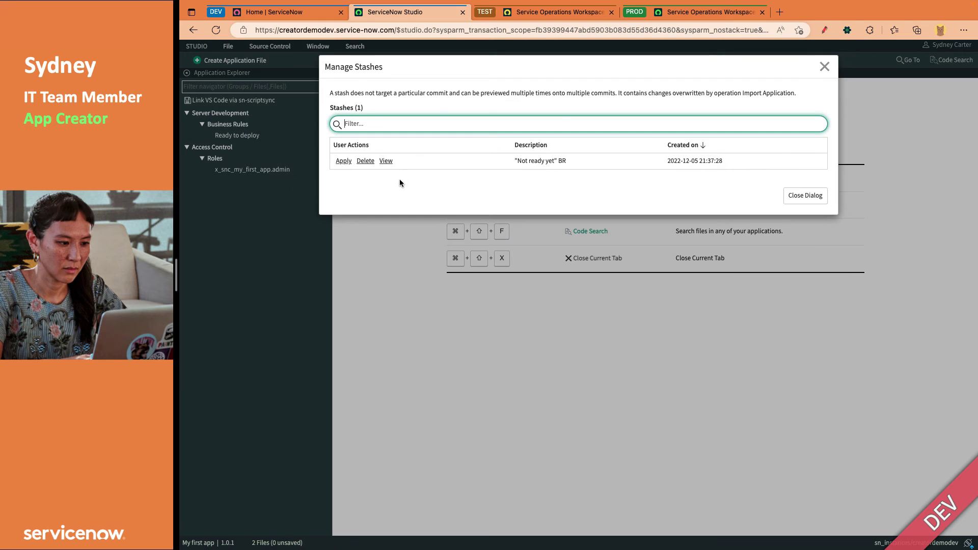
pyautogui.click(343, 161)
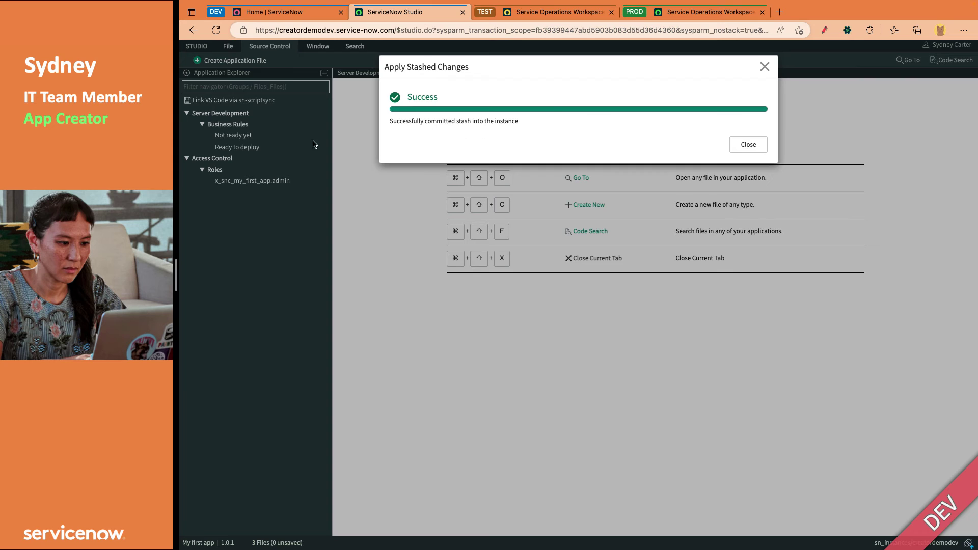
pyautogui.click(759, 146)
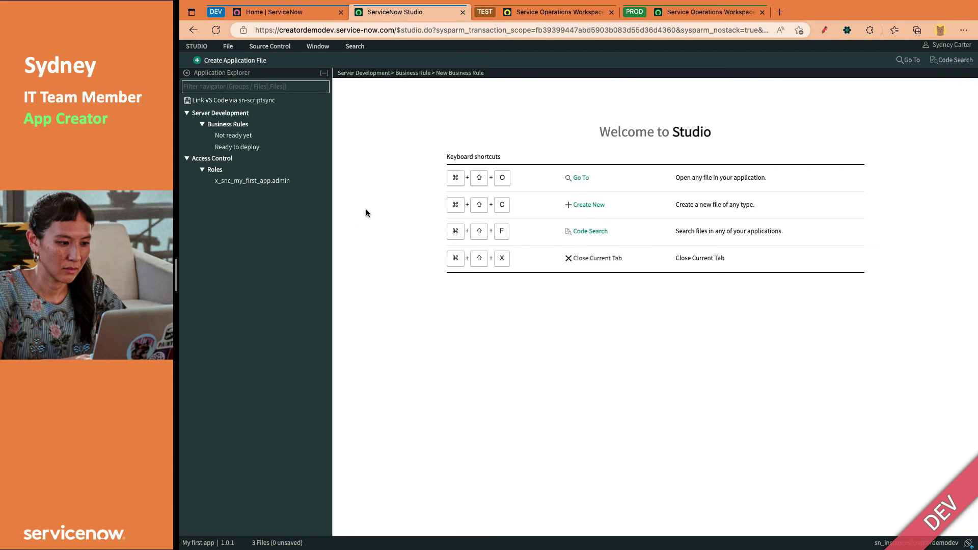
# Step: Open the Not ready yet rule, change its name to 'Now this is ready', and update it
pyautogui.click(297, 139)
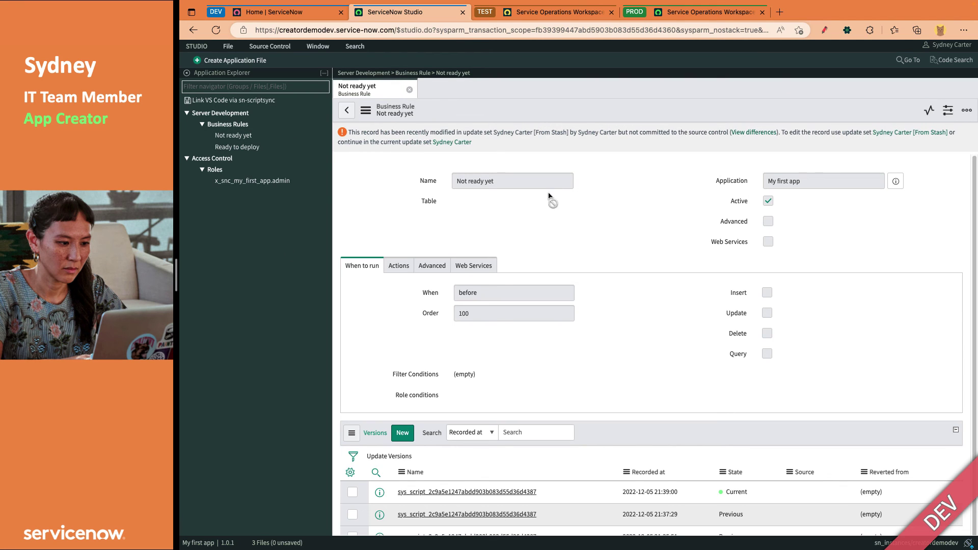
pyautogui.tripleClick(397, 133)
pyautogui.click(585, 149)
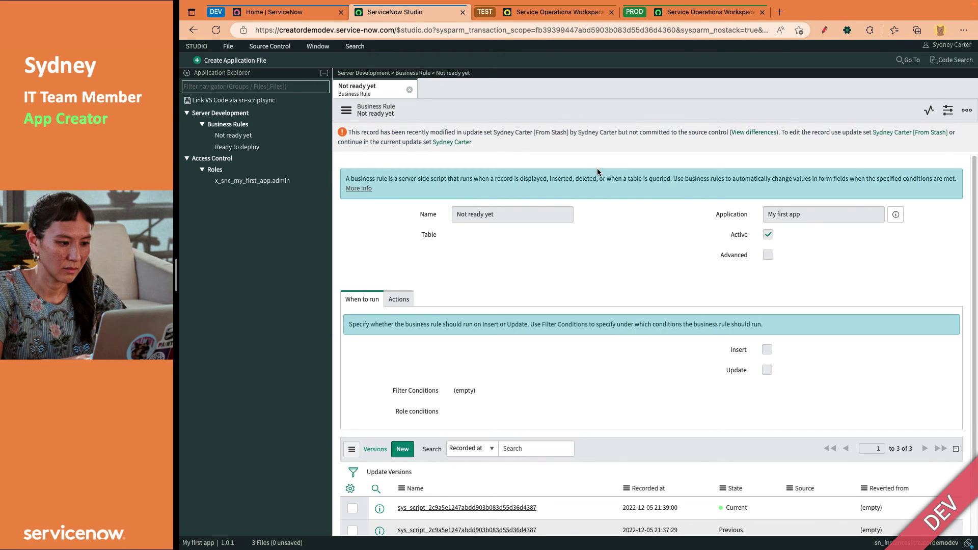
pyautogui.moveTo(363, 144); pyautogui.dragTo(454, 147)
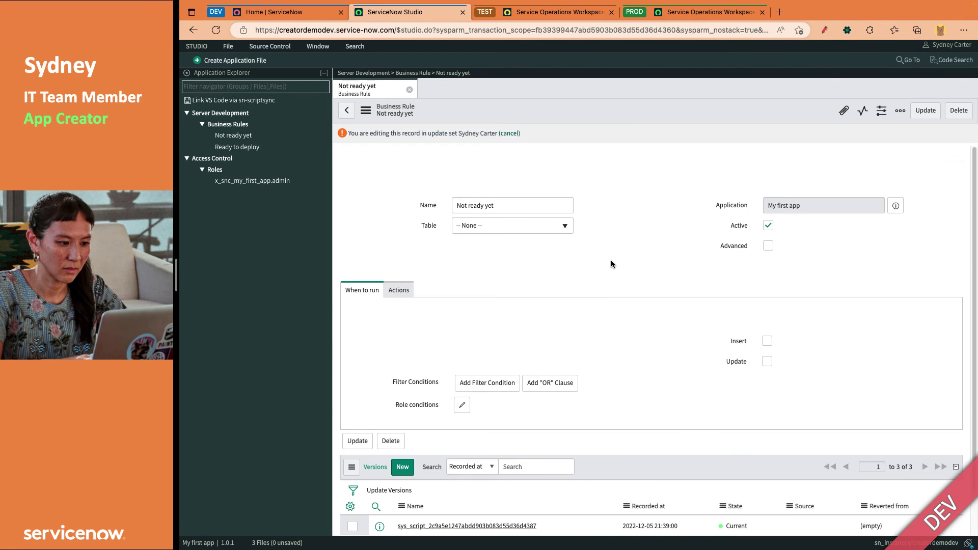
pyautogui.tripleClick(534, 203)
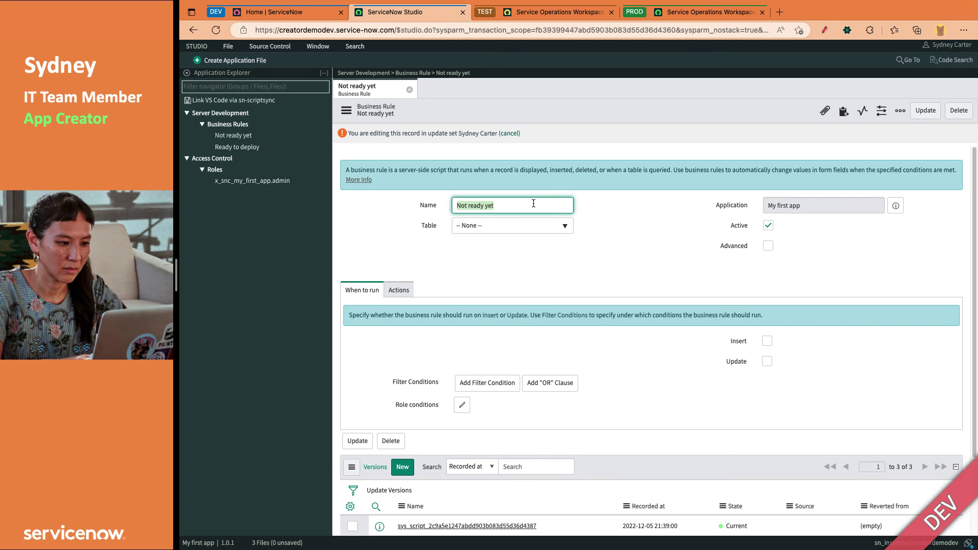
pyautogui.write('Now this is read')
pyautogui.click(926, 112)
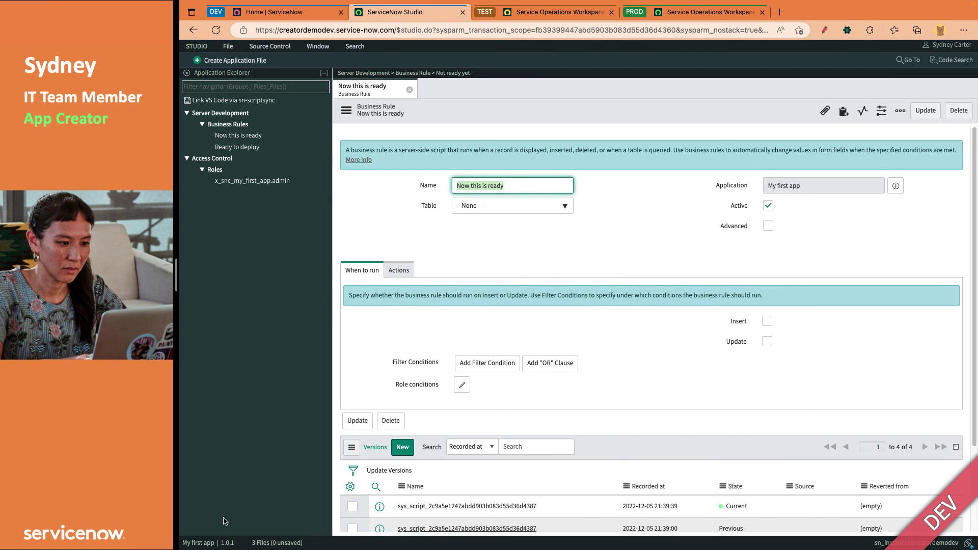
# Step: Publish version 1.0.2 with the note 'Created a new BR "Now this is ready"'
pyautogui.click(228, 47)
pyautogui.click(244, 95)
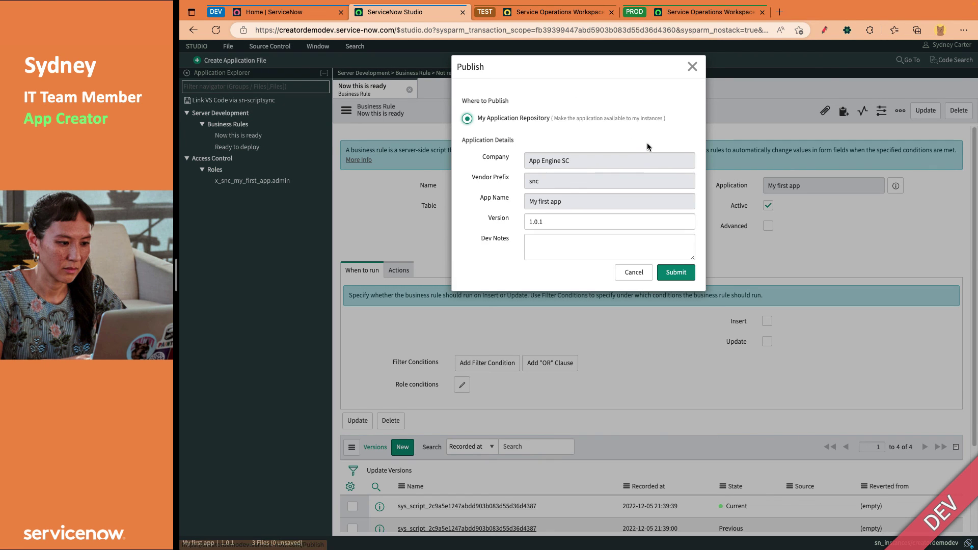
pyautogui.click(590, 223)
pyautogui.press('BackSpace')
pyautogui.write('2')
pyautogui.press('Tab')
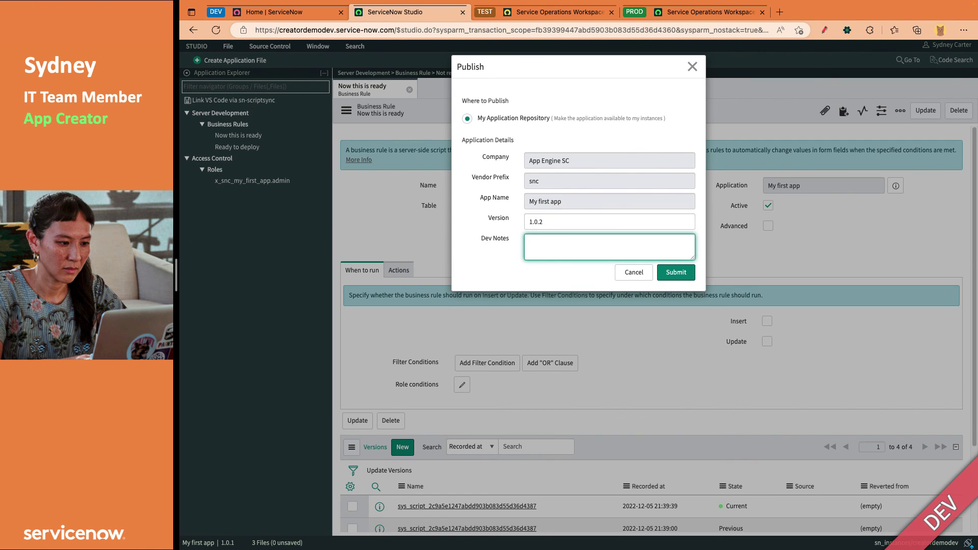
pyautogui.write('Created a new BR "Now this is ready"')
pyautogui.press('Tab')
pyautogui.press('Tab')
pyautogui.press('Return')
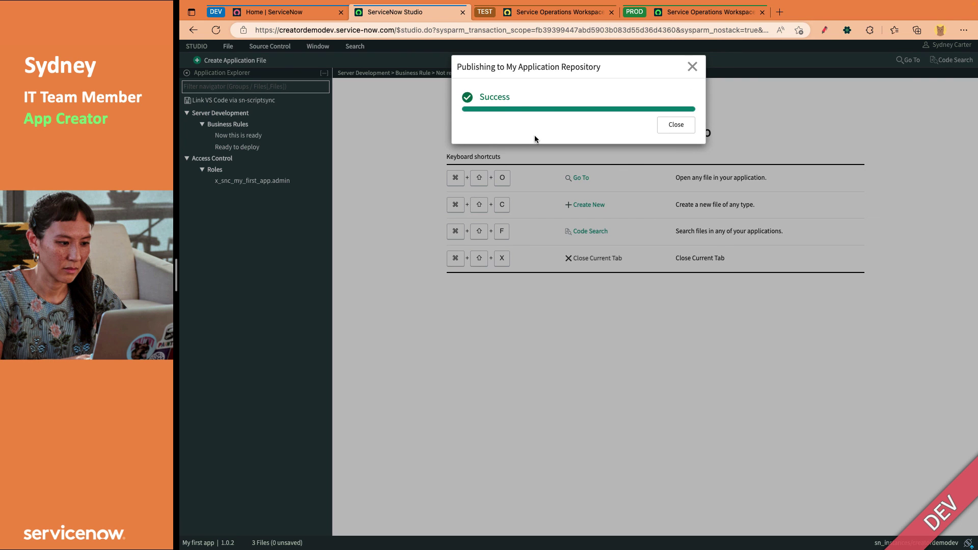
pyautogui.click(678, 126)
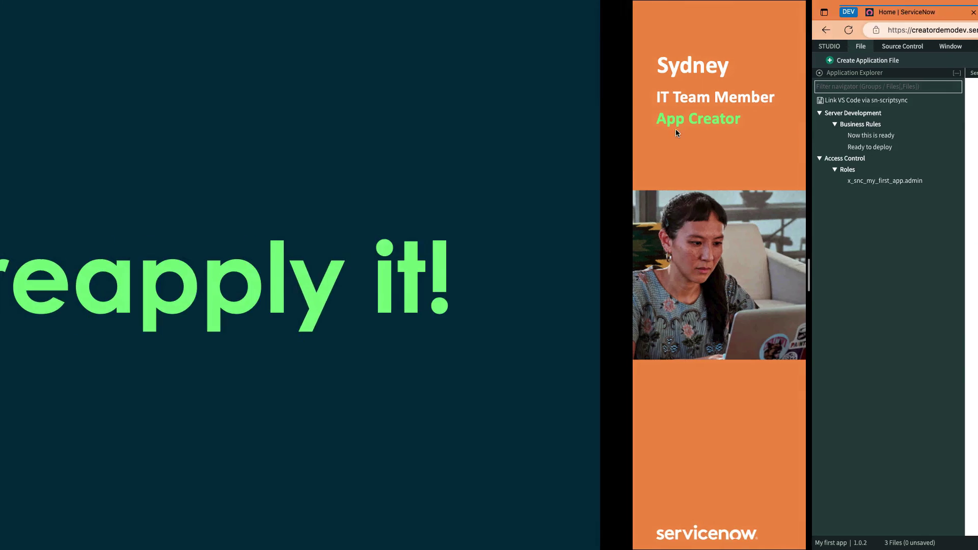